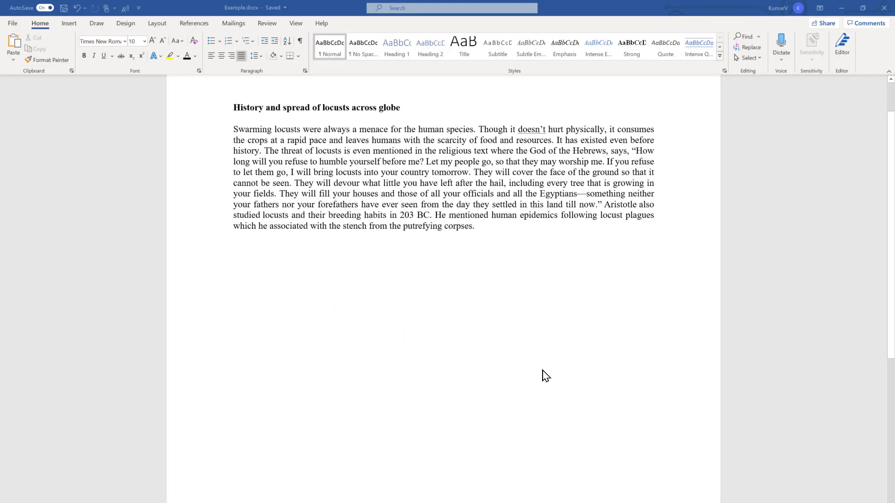
Step: Select the paragraph's final sentence and give it a blue theme font colour
{"action": "left_click", "coordinate": [451, 225], "text": "ctrl"}
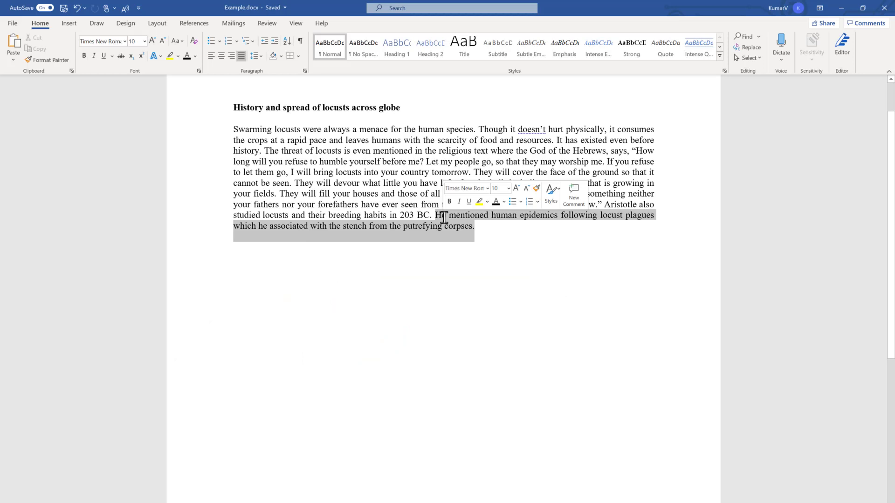
{"action": "left_click", "coordinate": [452, 227]}
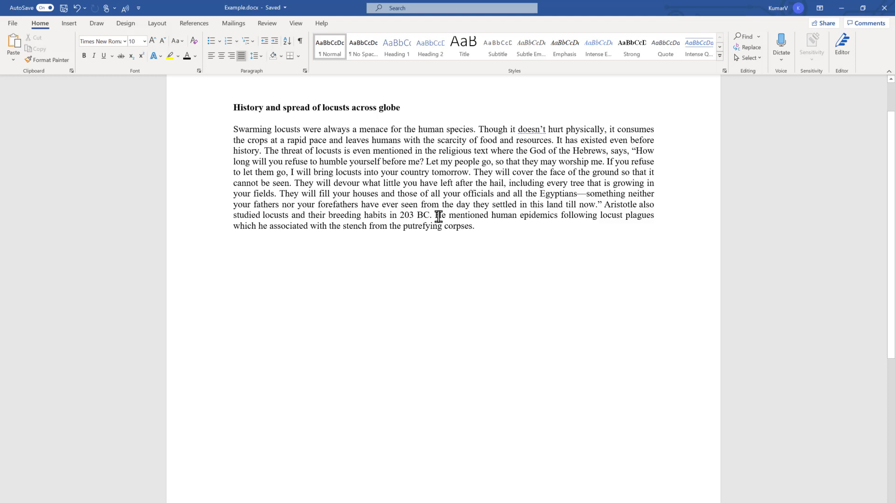
{"action": "left_click_drag", "start_coordinate": [438, 216], "coordinate": [479, 221]}
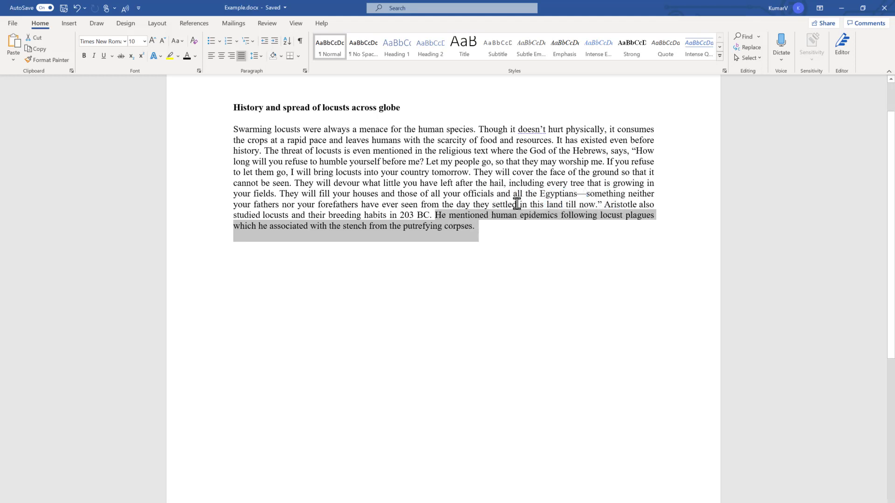
{"action": "left_click_drag", "start_coordinate": [481, 224], "coordinate": [443, 217]}
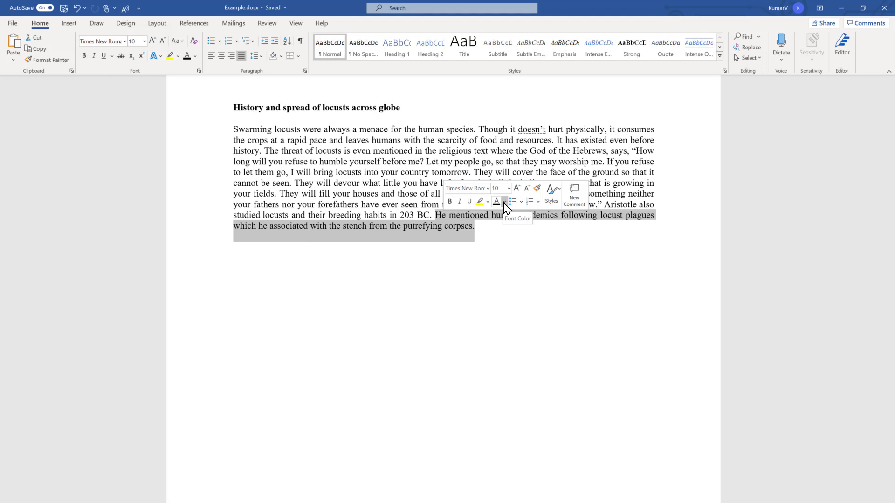
{"action": "left_click", "coordinate": [505, 202]}
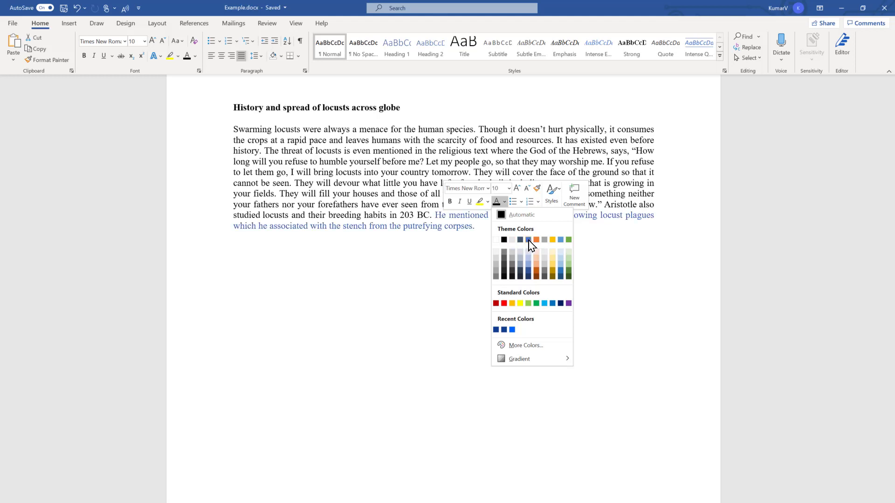
{"action": "left_click", "coordinate": [528, 240]}
{"action": "left_click", "coordinate": [491, 235]}
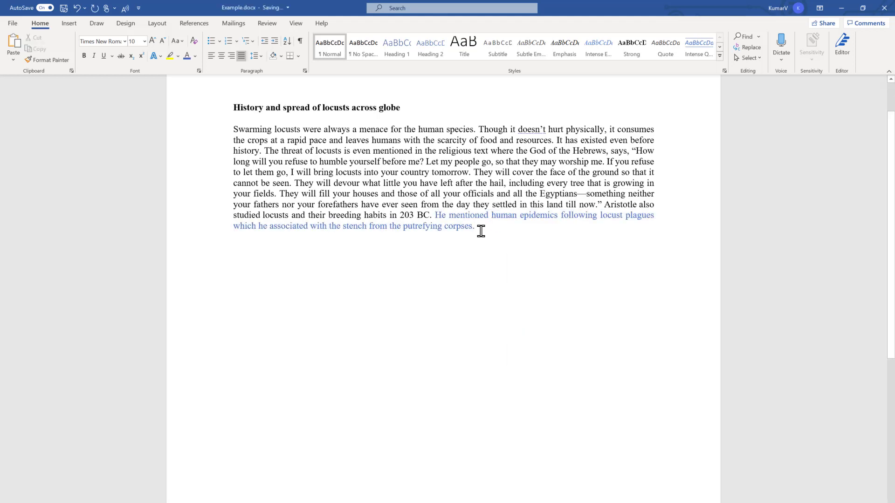
Step: Reset the blue final sentence to the Automatic (black) font colour
{"action": "left_click_drag", "start_coordinate": [473, 227], "coordinate": [441, 217]}
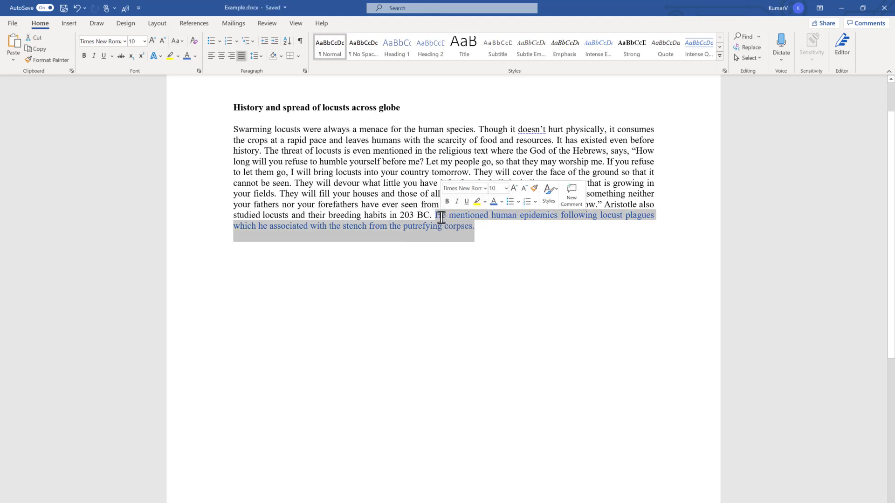
{"action": "left_click", "coordinate": [501, 202]}
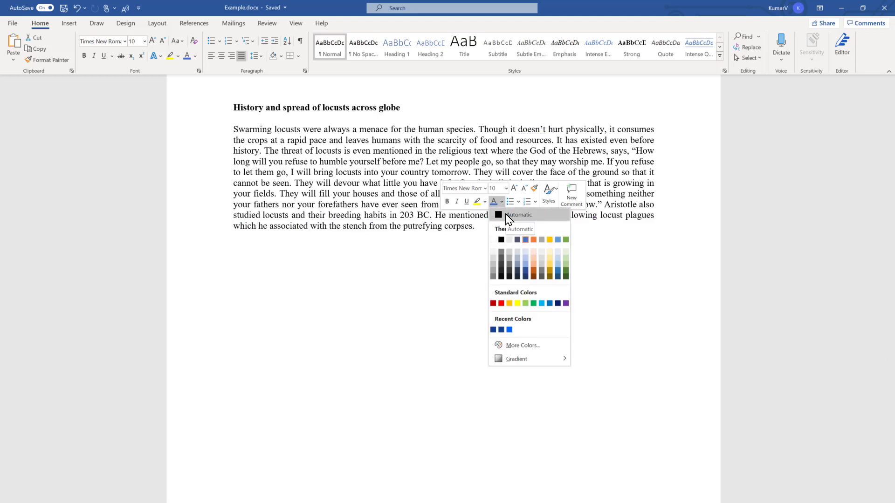
{"action": "left_click", "coordinate": [506, 216]}
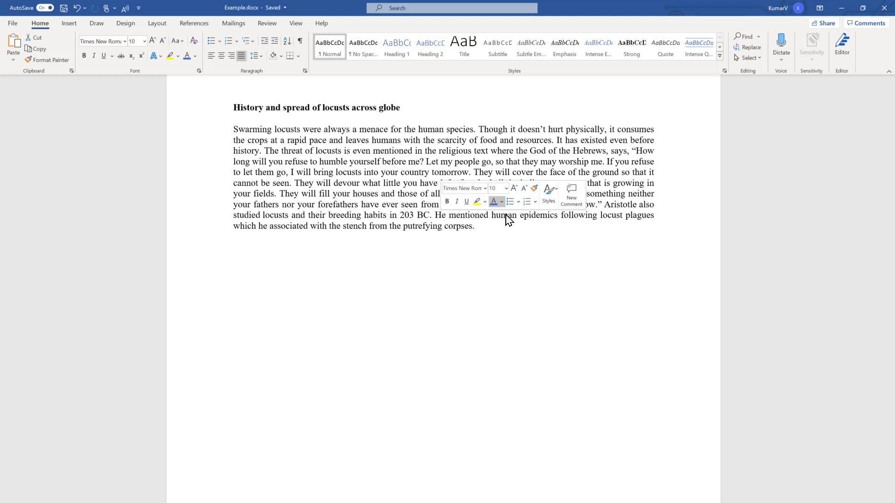
{"action": "left_click", "coordinate": [482, 229]}
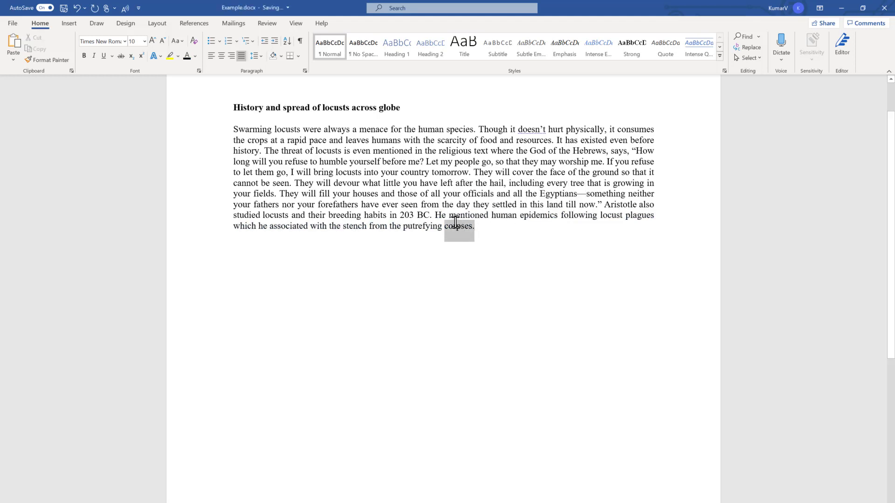
Step: Make the final sentence Light Blue from the Home tab Font Color choices
{"action": "left_click_drag", "start_coordinate": [483, 229], "coordinate": [443, 217]}
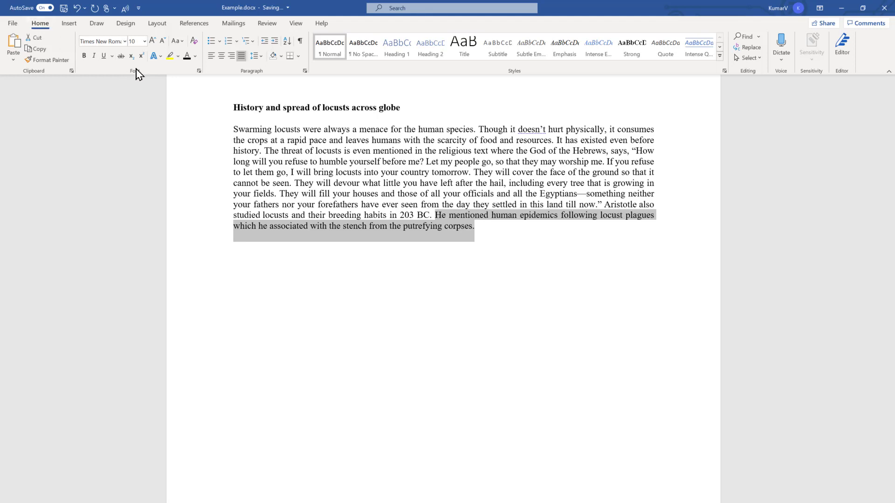
{"action": "left_click", "coordinate": [197, 59]}
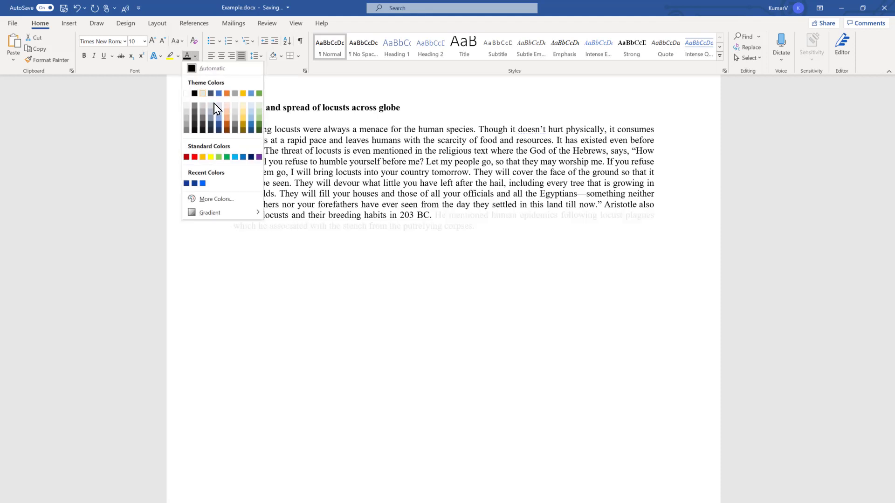
{"action": "left_click", "coordinate": [236, 159]}
{"action": "left_click", "coordinate": [409, 226]}
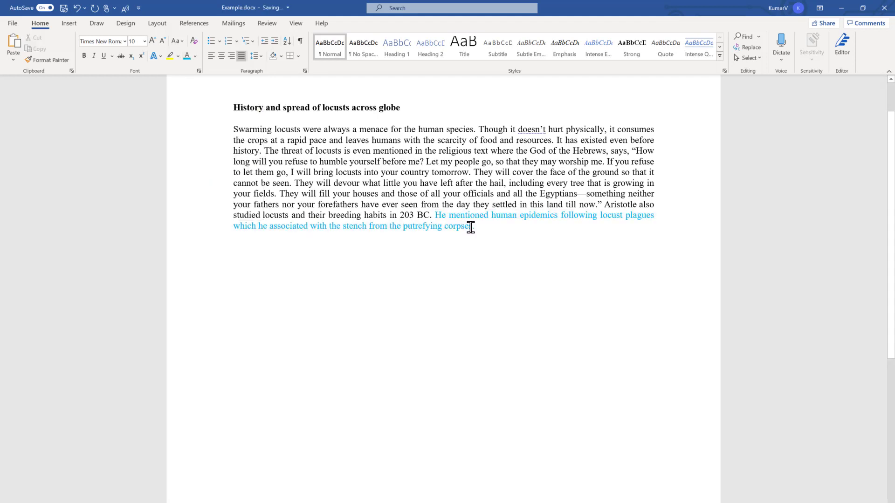
Step: Return the light blue final sentence to Automatic black
{"action": "left_click_drag", "start_coordinate": [471, 227], "coordinate": [434, 215]}
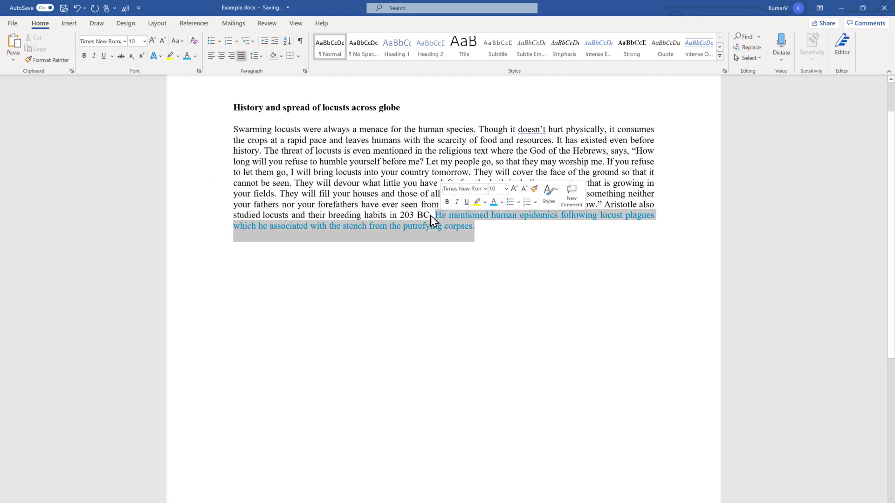
{"action": "left_click", "coordinate": [195, 57]}
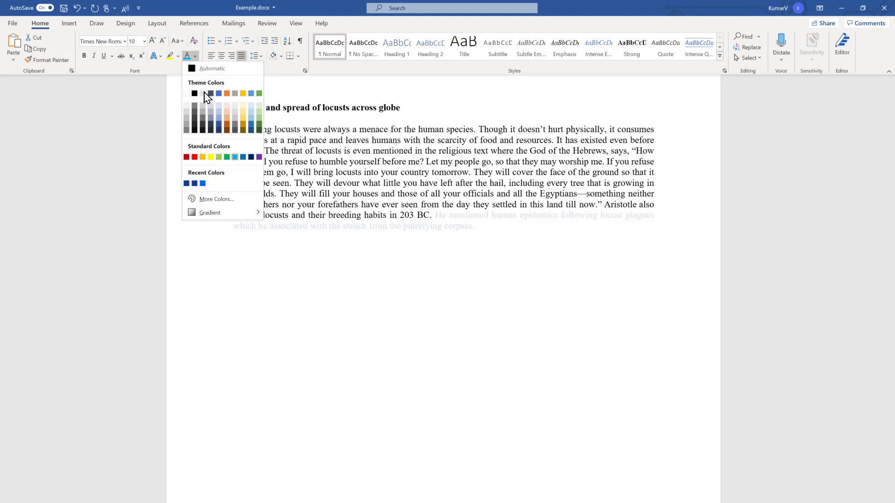
{"action": "left_click", "coordinate": [214, 70]}
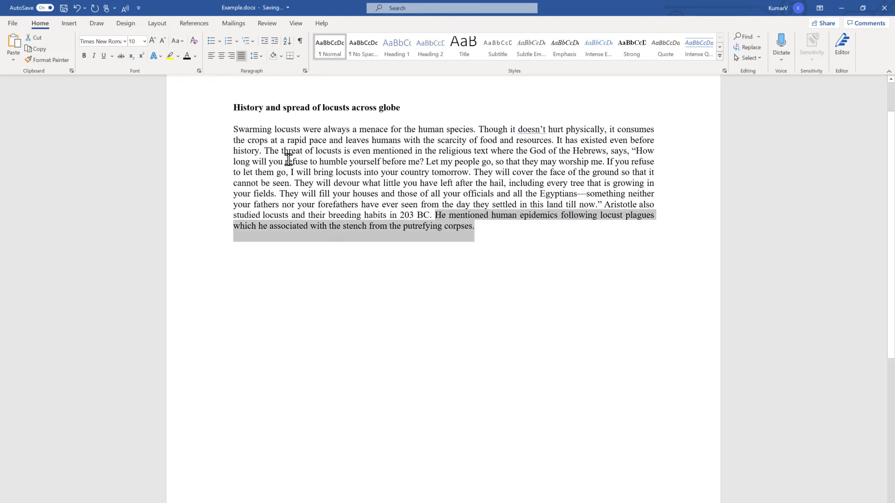
{"action": "left_click", "coordinate": [518, 292]}
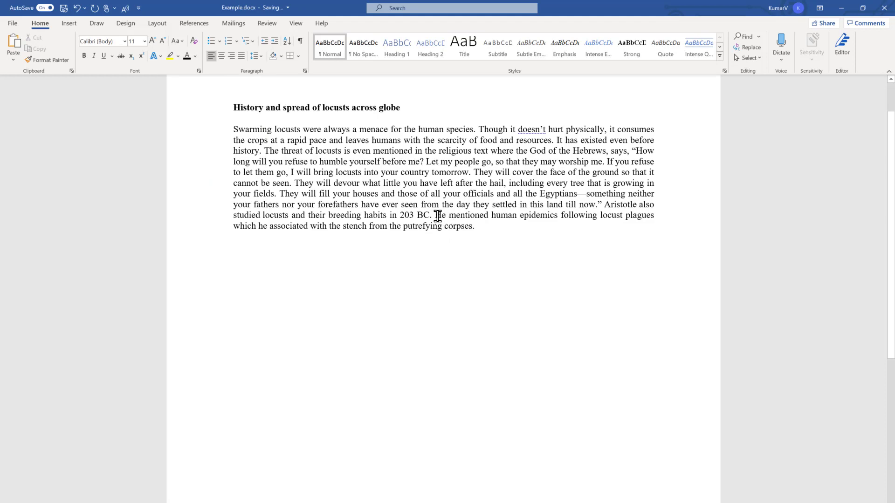
Step: Set the final sentence's font colour to Yellow through the Font dialog
{"action": "left_click_drag", "start_coordinate": [436, 215], "coordinate": [492, 238]}
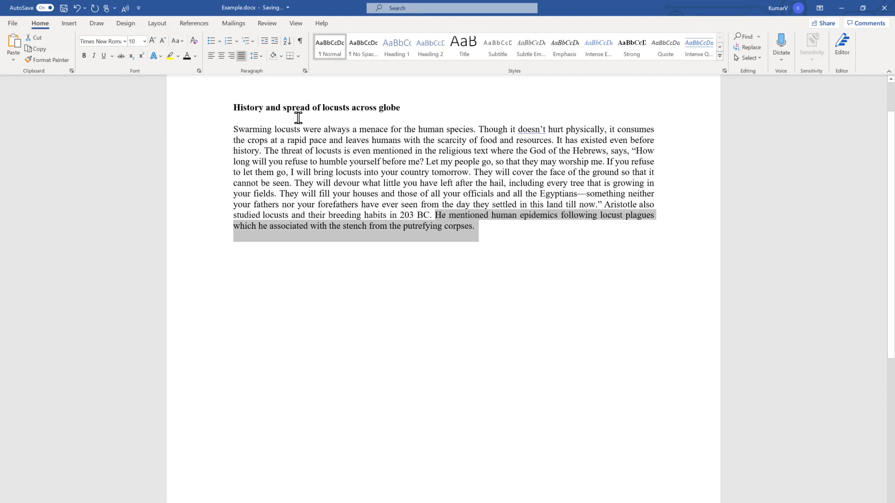
{"action": "left_click", "coordinate": [199, 71]}
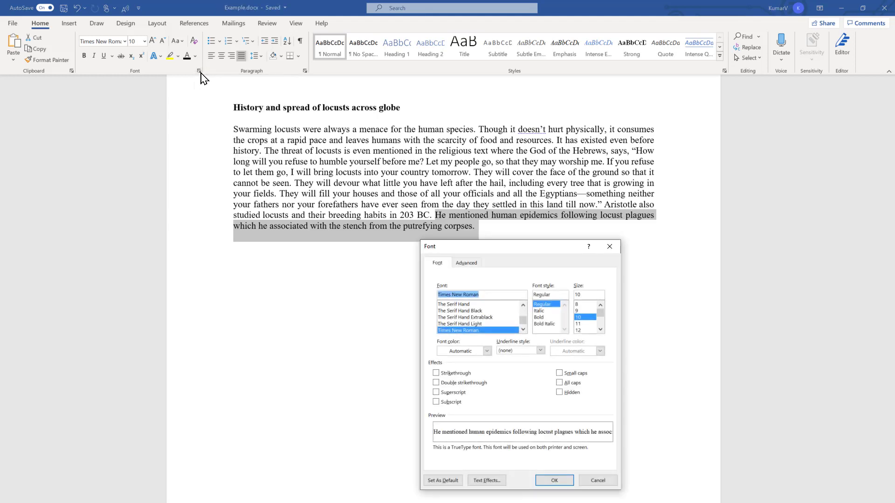
{"action": "left_click_drag", "start_coordinate": [463, 247], "coordinate": [423, 253]}
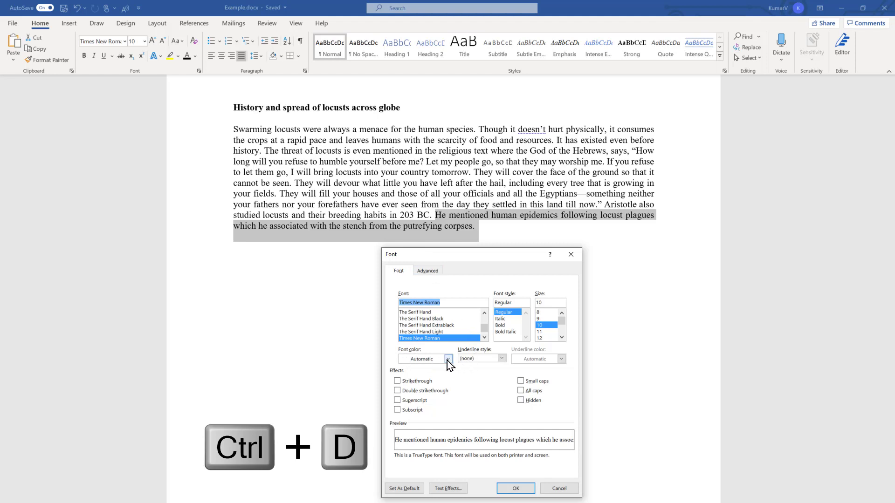
{"action": "left_click", "coordinate": [448, 359]}
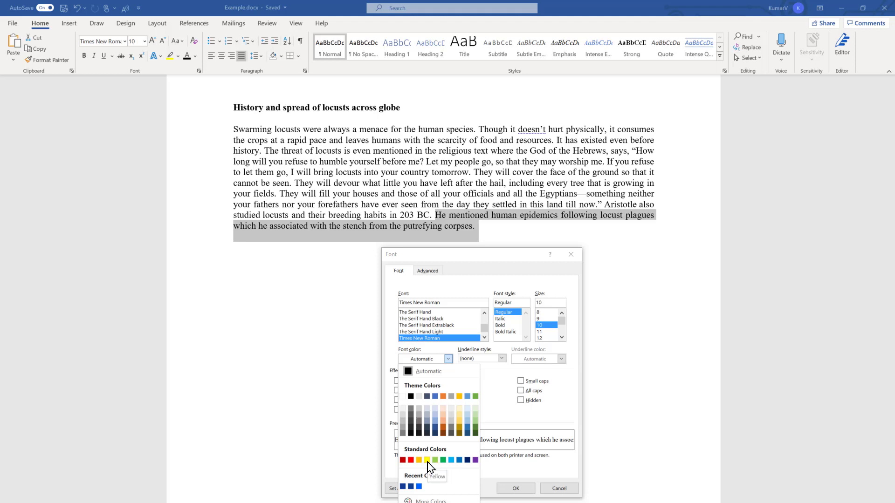
{"action": "left_click", "coordinate": [427, 460]}
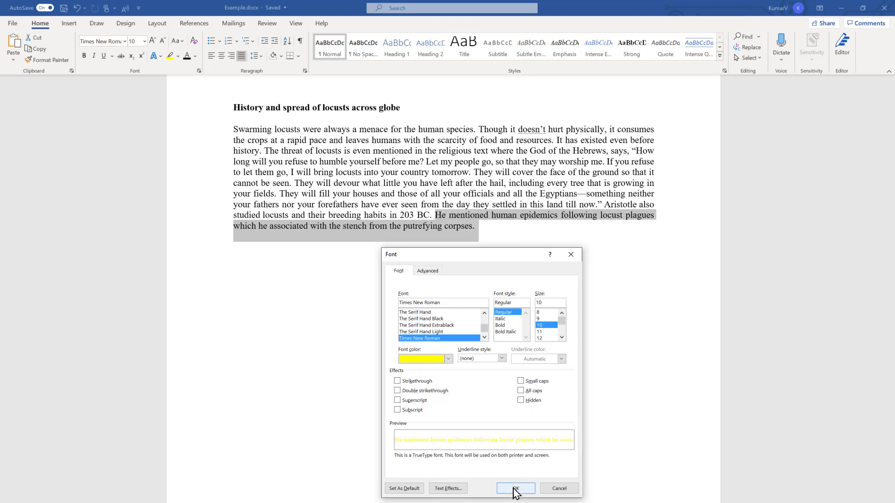
{"action": "left_click", "coordinate": [516, 488]}
{"action": "left_click", "coordinate": [529, 300]}
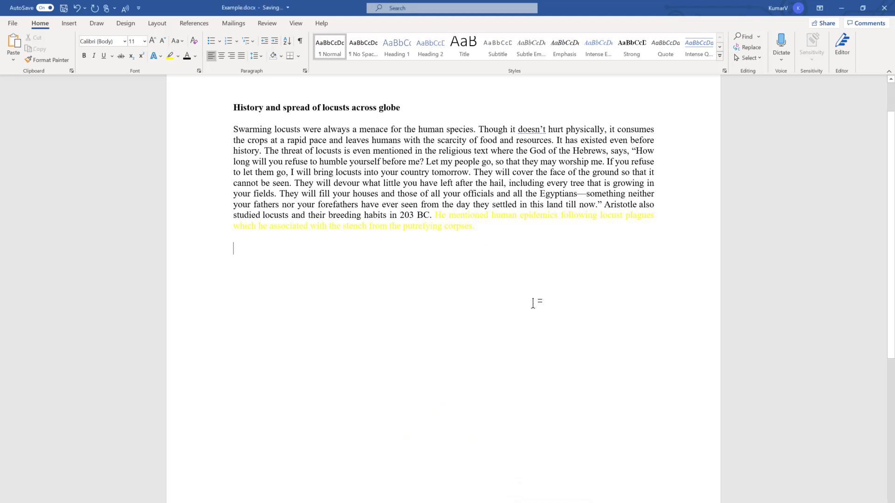
Step: Undo the yellow, then make the final sentence pale green via the 'font' command search
{"action": "key", "text": "ctrl+z"}
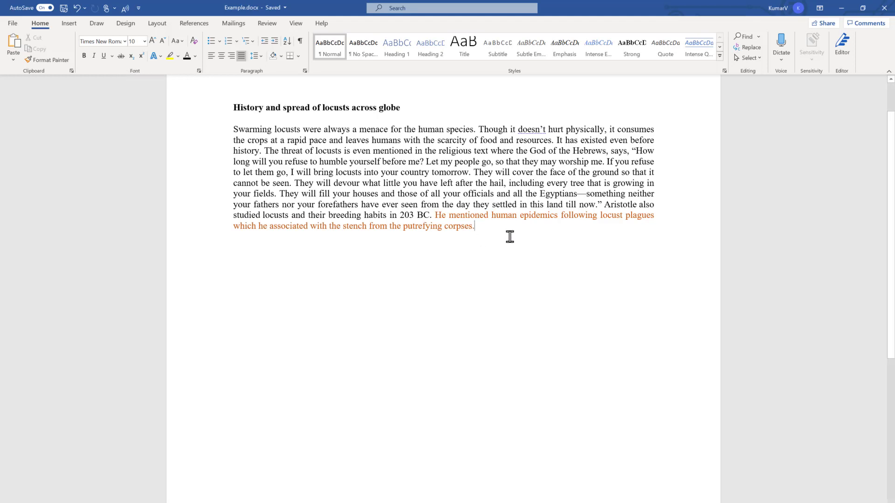
{"action": "left_click_drag", "start_coordinate": [476, 232], "coordinate": [445, 217]}
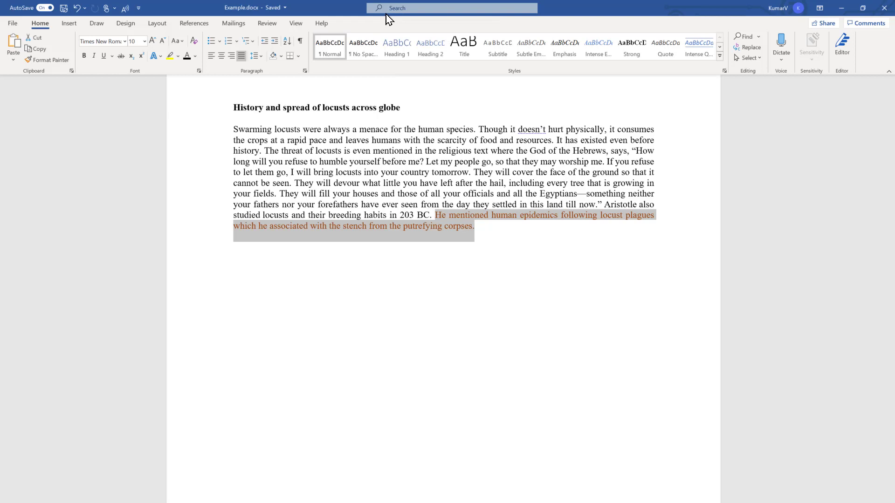
{"action": "key", "text": "alt+q"}
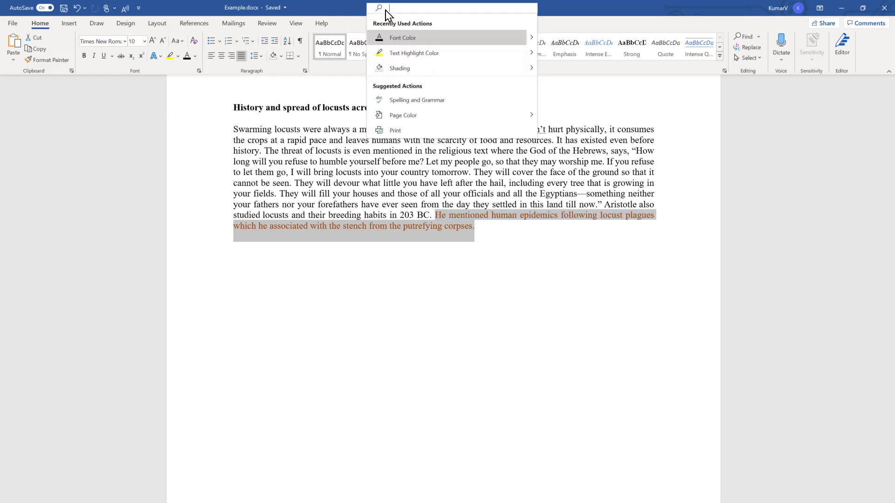
{"action": "type", "text": "font"}
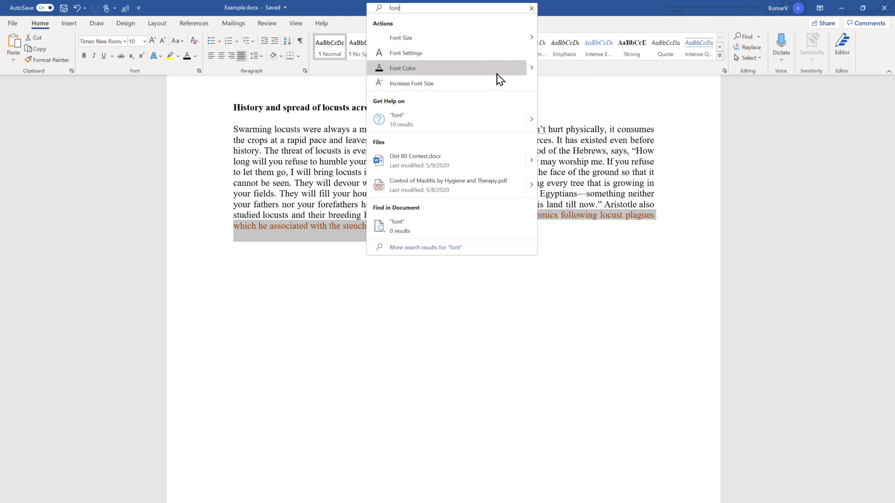
{"action": "left_click", "coordinate": [531, 70]}
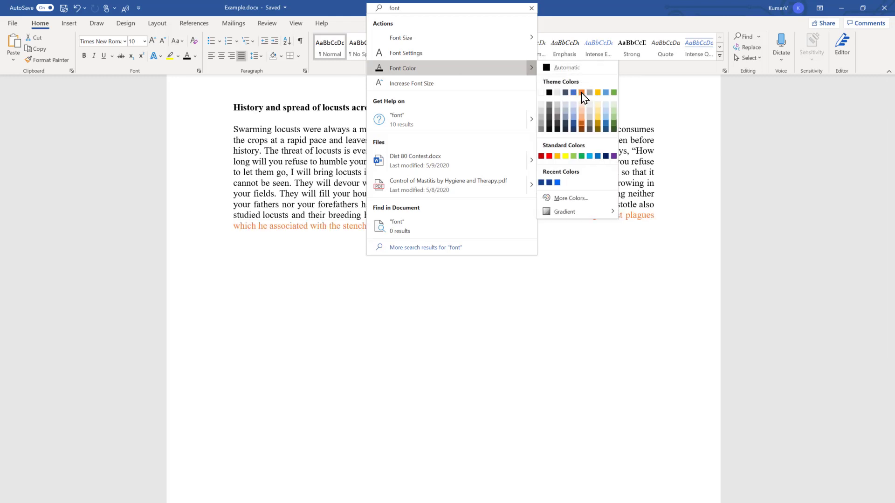
{"action": "left_click", "coordinate": [614, 120]}
{"action": "left_click", "coordinate": [536, 254]}
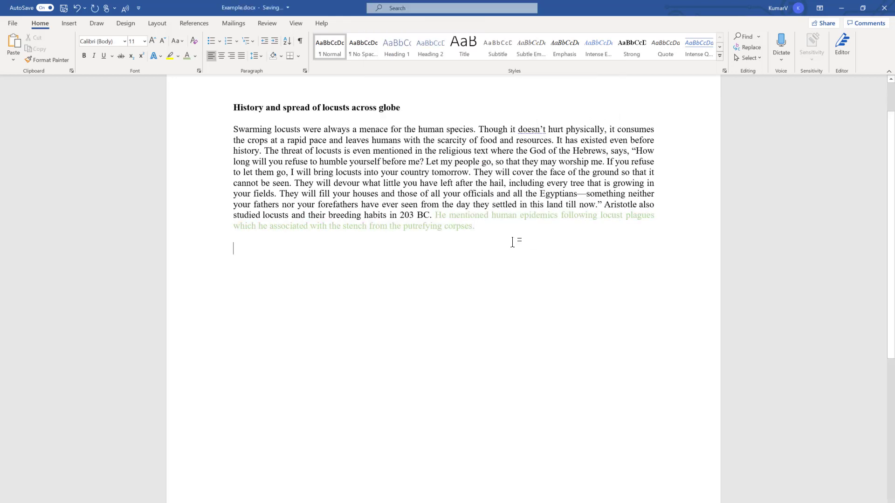
Step: Set the pale green final sentence back to Automatic black through the 'font' search
{"action": "left_click_drag", "start_coordinate": [471, 232], "coordinate": [436, 215]}
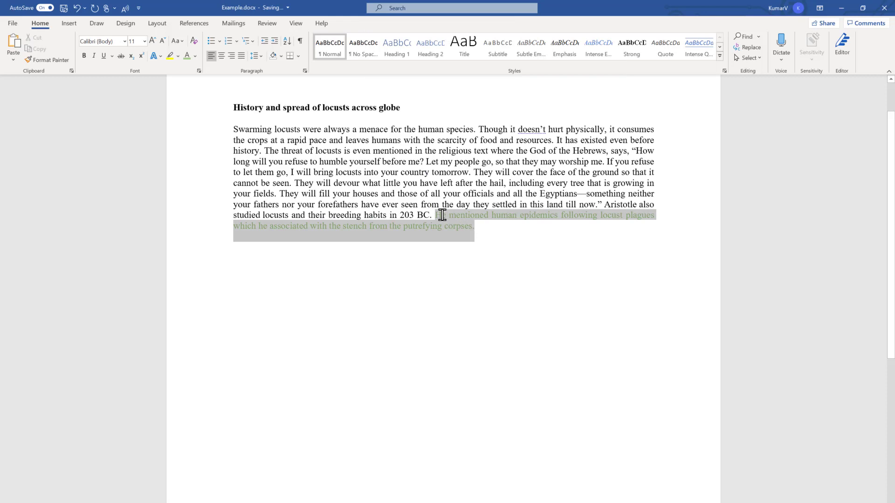
{"action": "left_click", "coordinate": [396, 9]}
{"action": "type", "text": "font"}
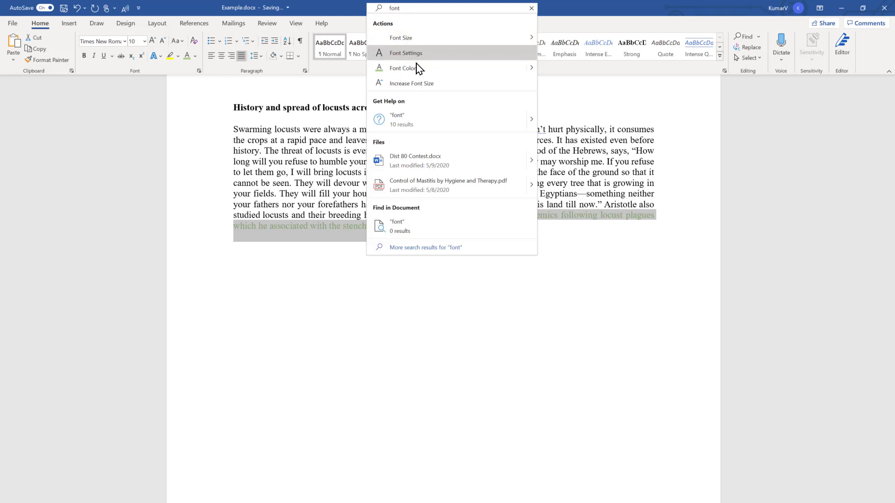
{"action": "left_click", "coordinate": [544, 69]}
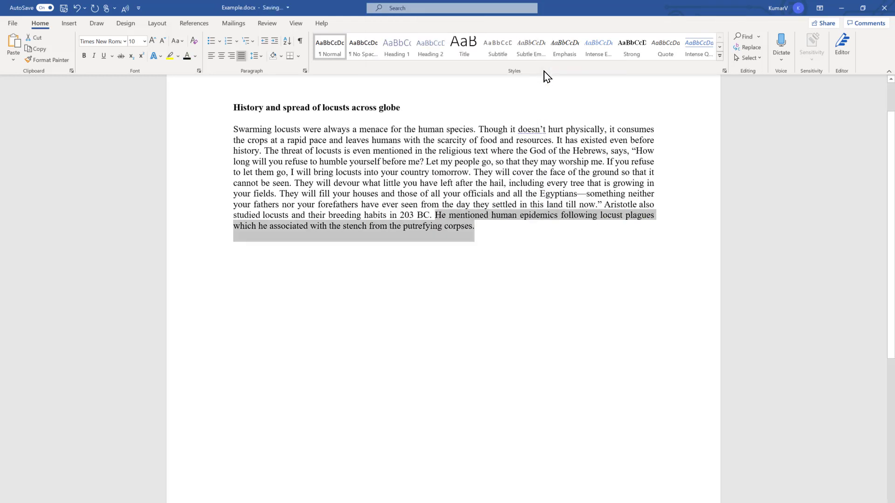
{"action": "left_click", "coordinate": [538, 130]}
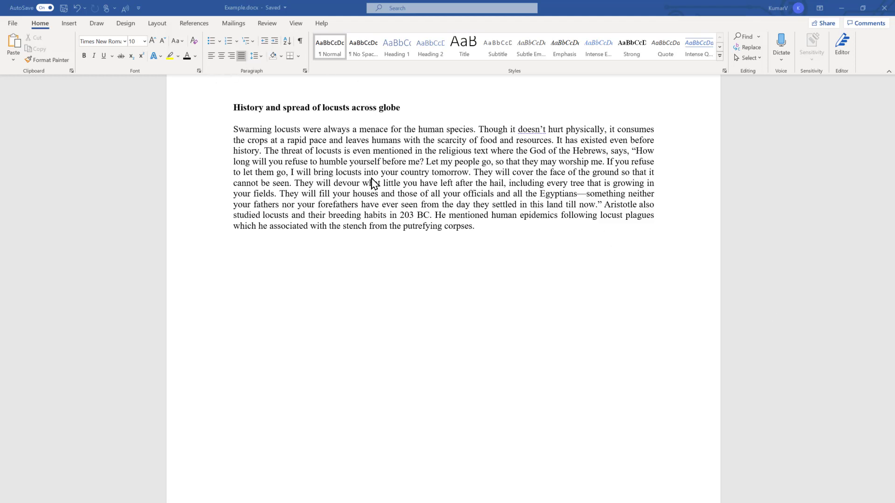
Step: Select 'Swarming locusts were always a menace for the human species.' and show the Font Color palette
{"action": "left_click_drag", "start_coordinate": [477, 130], "coordinate": [234, 130]}
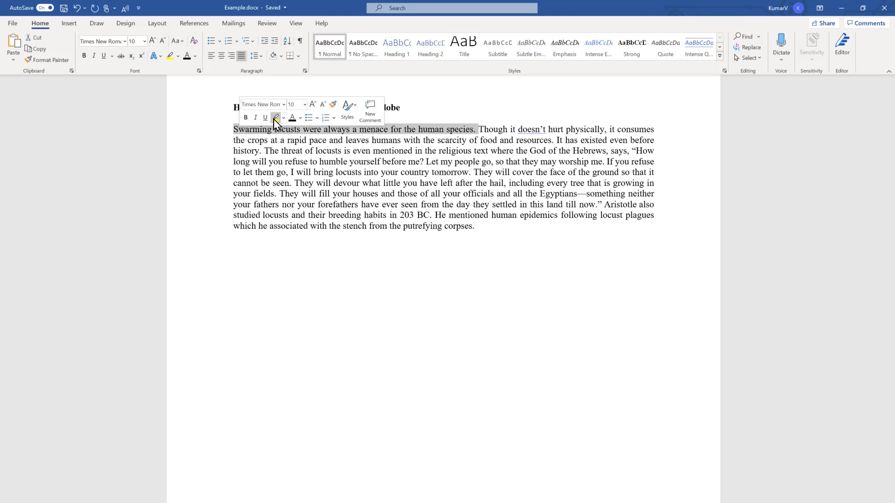
{"action": "left_click", "coordinate": [196, 57]}
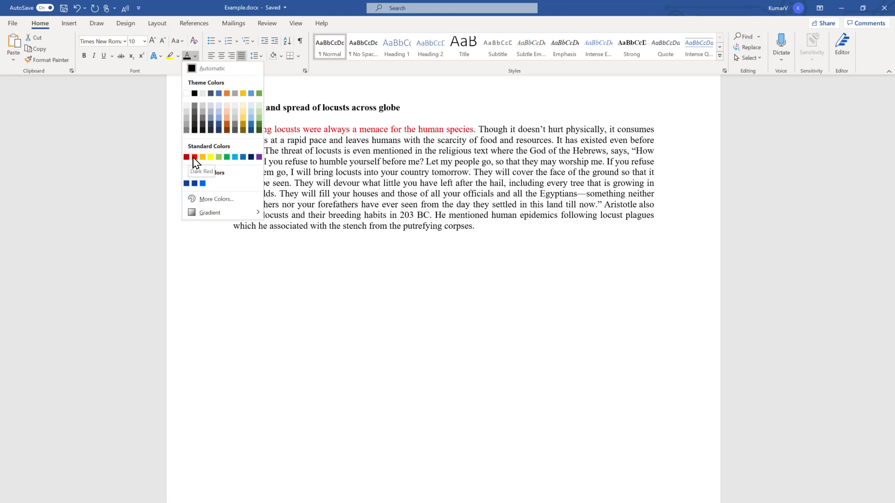
Step: Colour the opening sentence with a bright blue hexagon from More Colors' Standard tab
{"action": "left_click", "coordinate": [225, 206]}
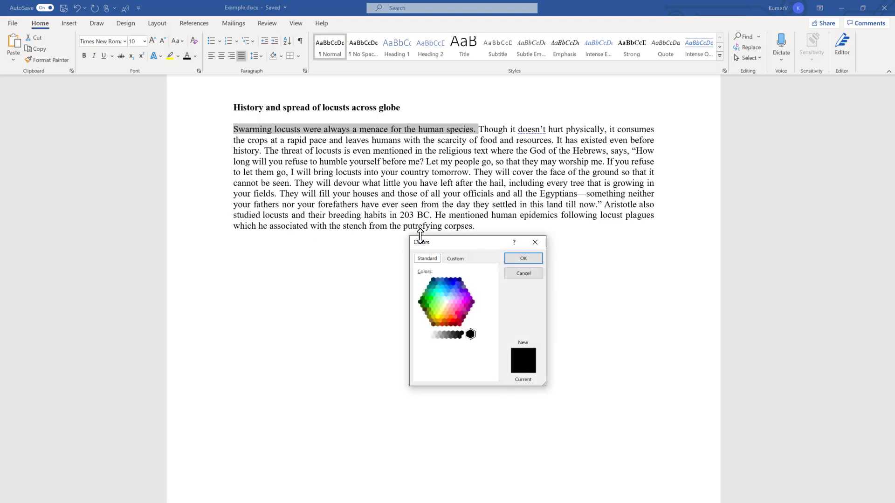
{"action": "left_click_drag", "start_coordinate": [464, 246], "coordinate": [431, 251]}
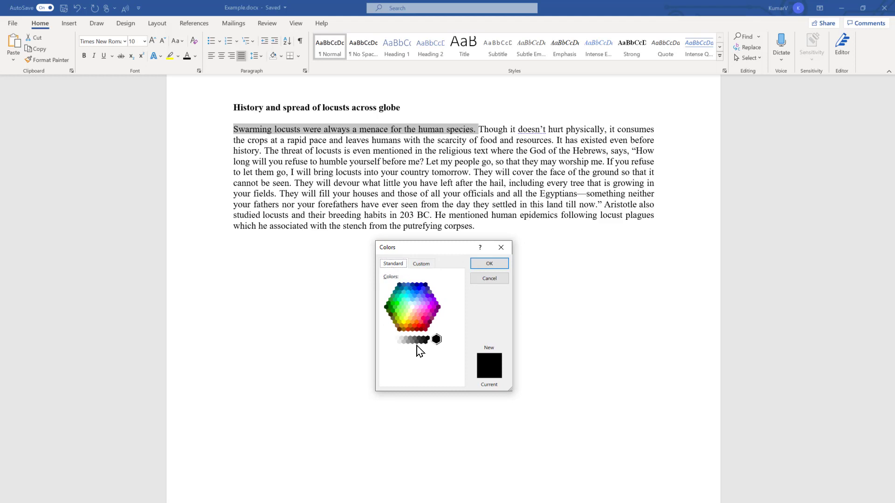
{"action": "left_click", "coordinate": [417, 294]}
{"action": "left_click", "coordinate": [487, 266]}
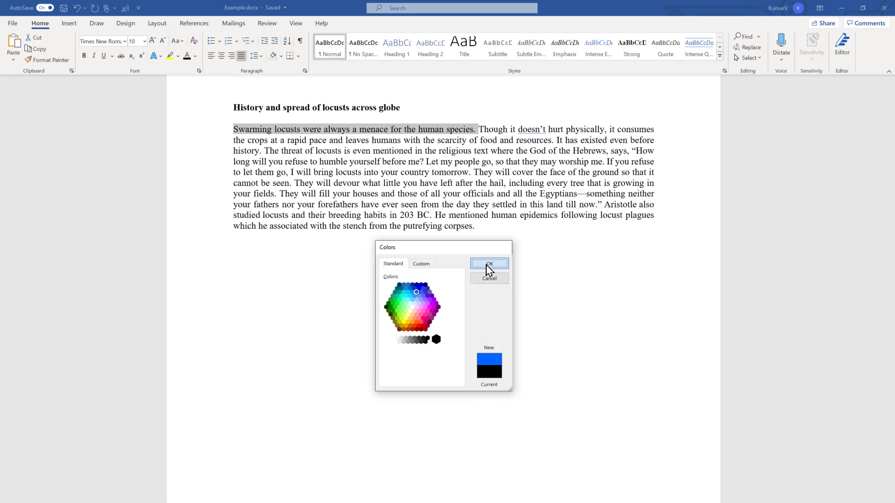
{"action": "left_click", "coordinate": [470, 241]}
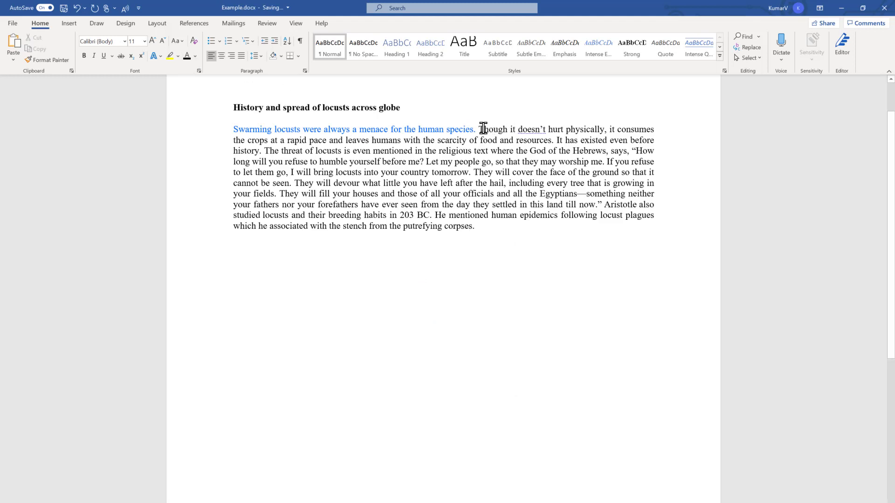
Step: Give 'Though it doesn't hurt physically' the custom hex colour #103F91 via More Colors
{"action": "left_click_drag", "start_coordinate": [479, 129], "coordinate": [604, 130]}
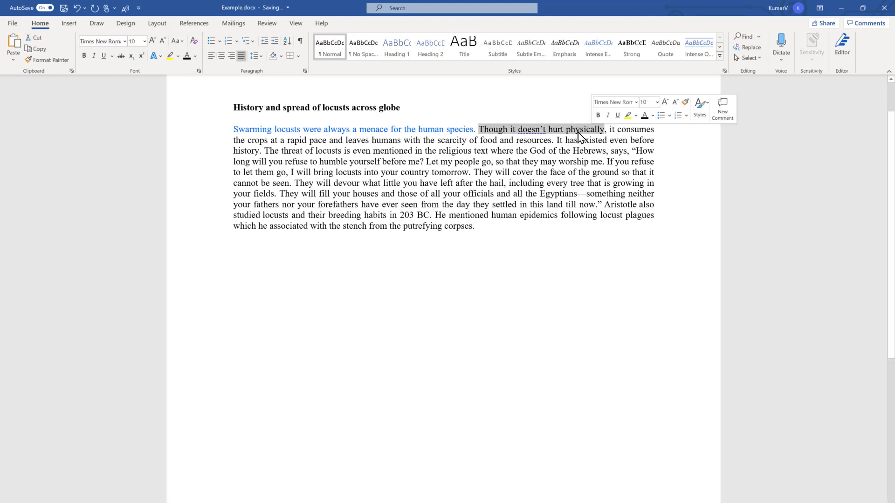
{"action": "left_click", "coordinate": [199, 71]}
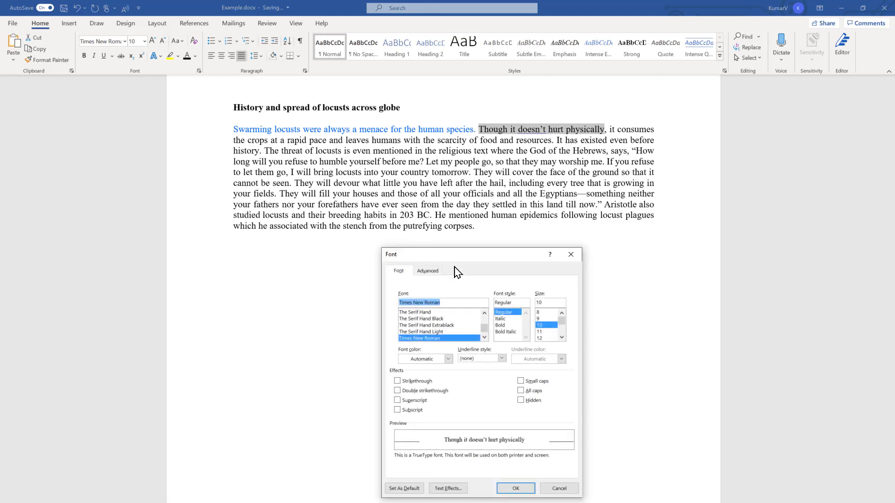
{"action": "left_click", "coordinate": [570, 255]}
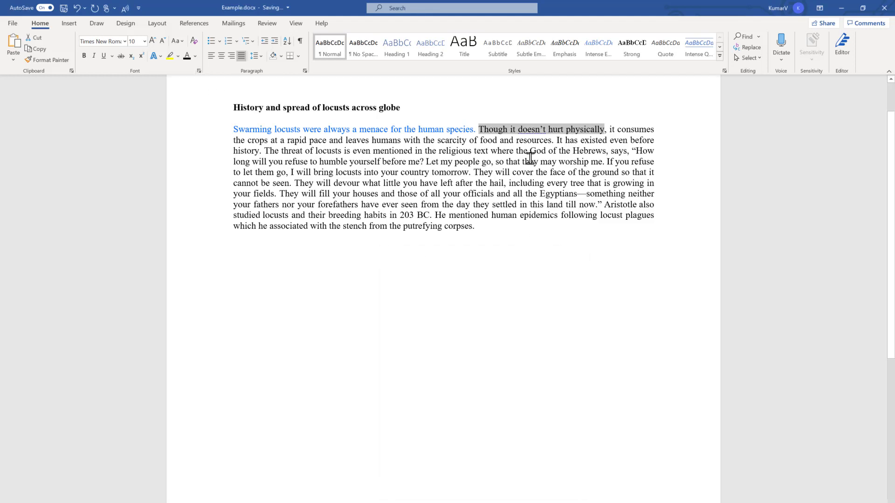
{"action": "left_click", "coordinate": [194, 56]}
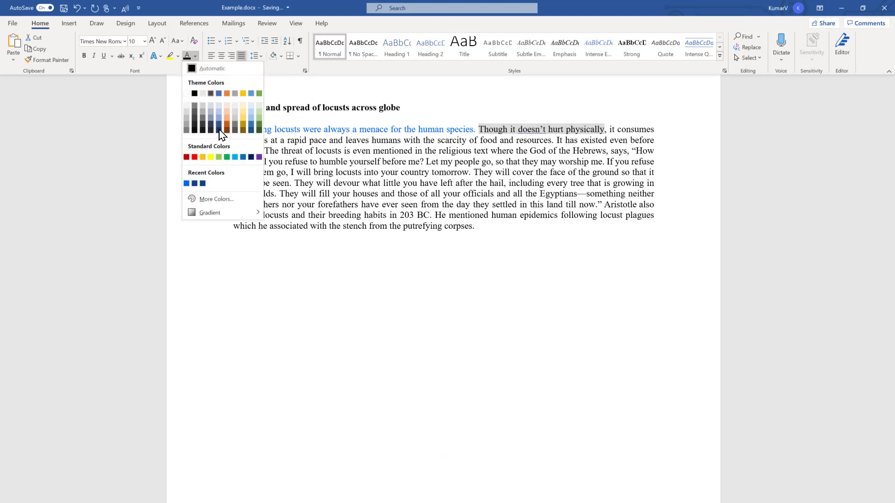
{"action": "left_click", "coordinate": [219, 202]}
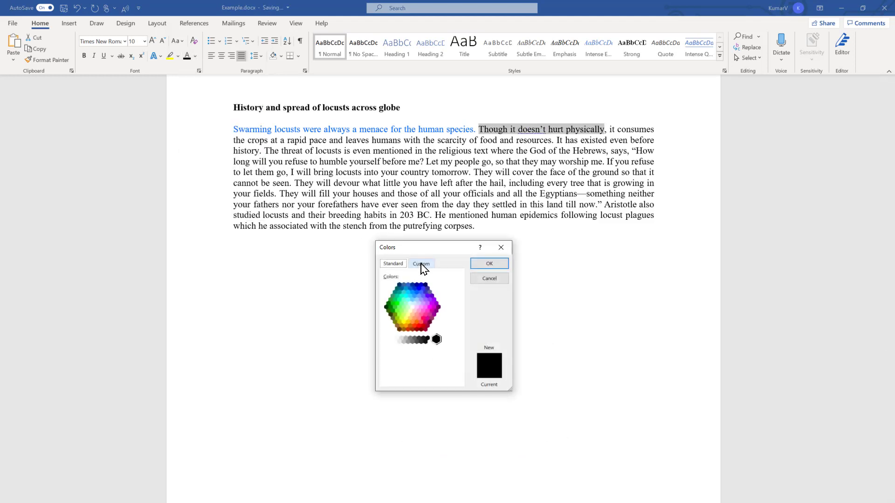
{"action": "left_click", "coordinate": [423, 264]}
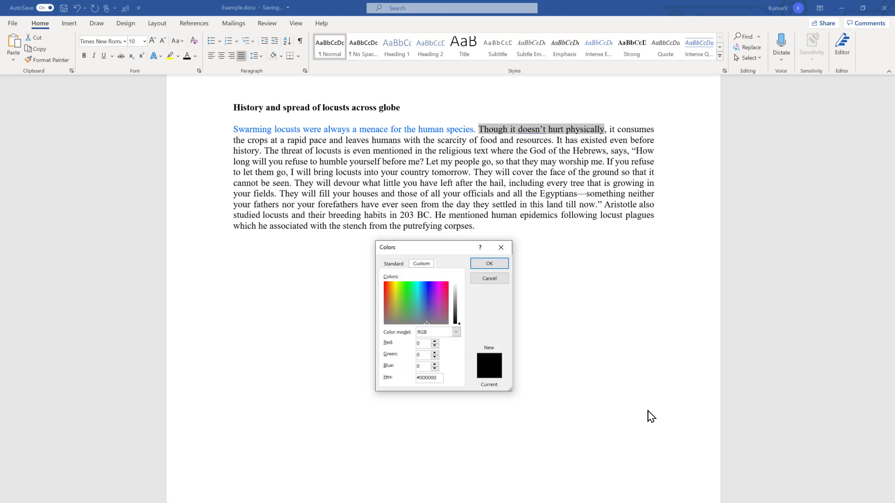
{"action": "left_click", "coordinate": [455, 331]}
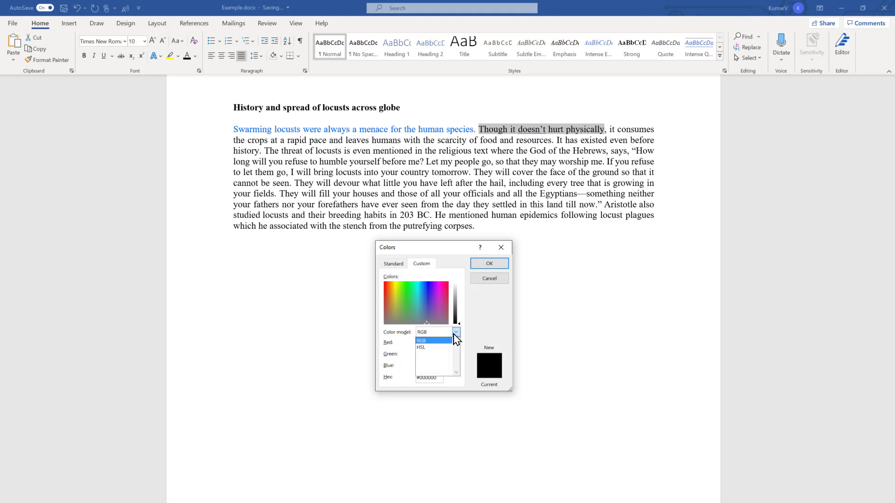
{"action": "left_click", "coordinate": [485, 342]}
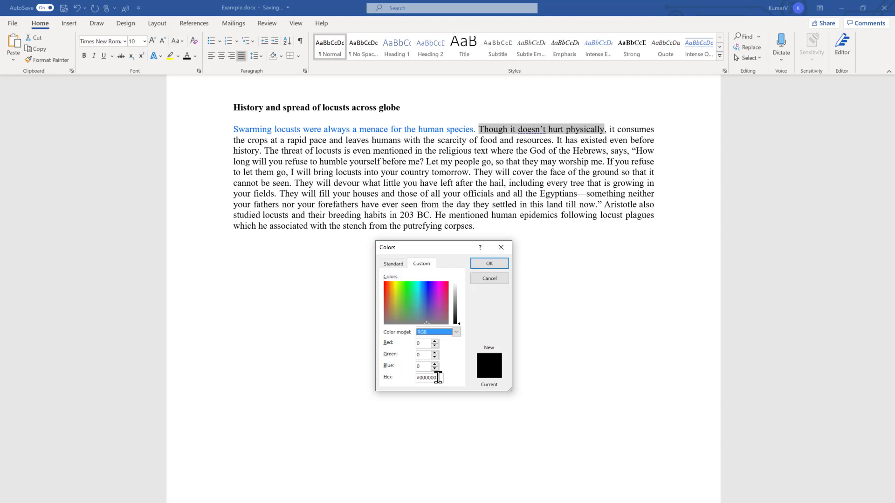
{"action": "left_click_drag", "start_coordinate": [438, 377], "coordinate": [414, 376]}
{"action": "type", "text": "#103F91"}
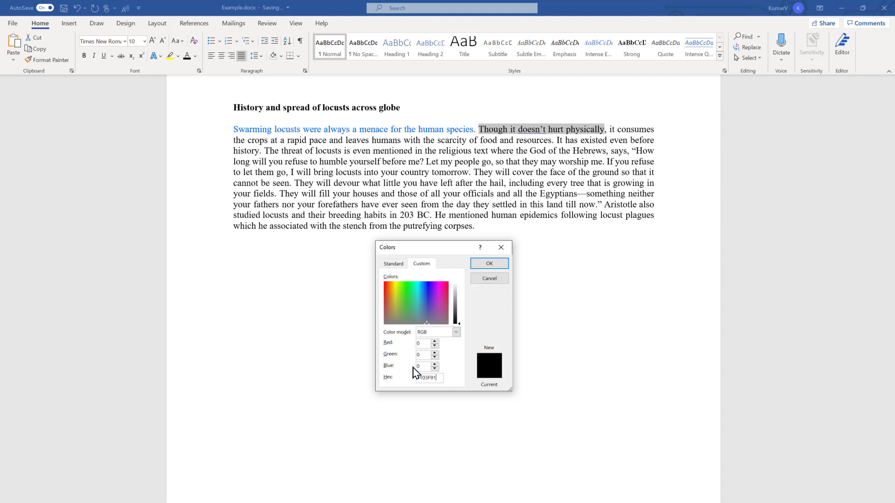
{"action": "left_click", "coordinate": [499, 271]}
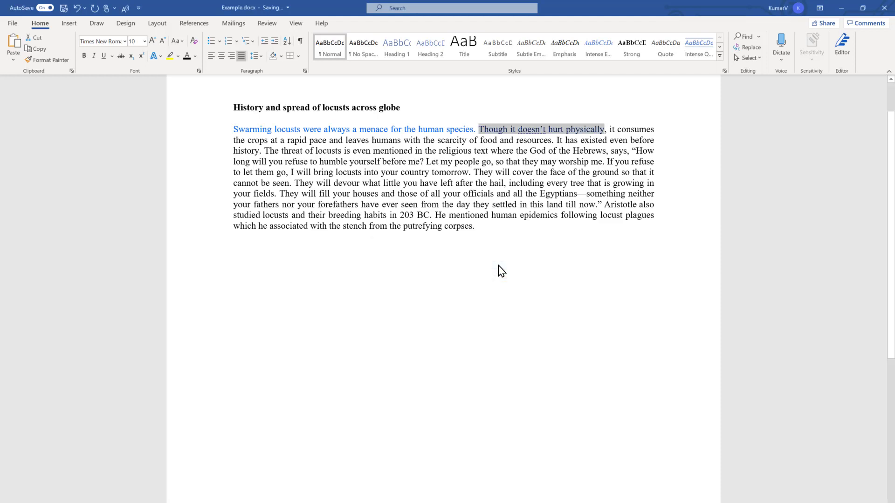
Step: Give the closing epidemics sentence the custom RGB colour 16, 63, 145
{"action": "left_click", "coordinate": [555, 233]}
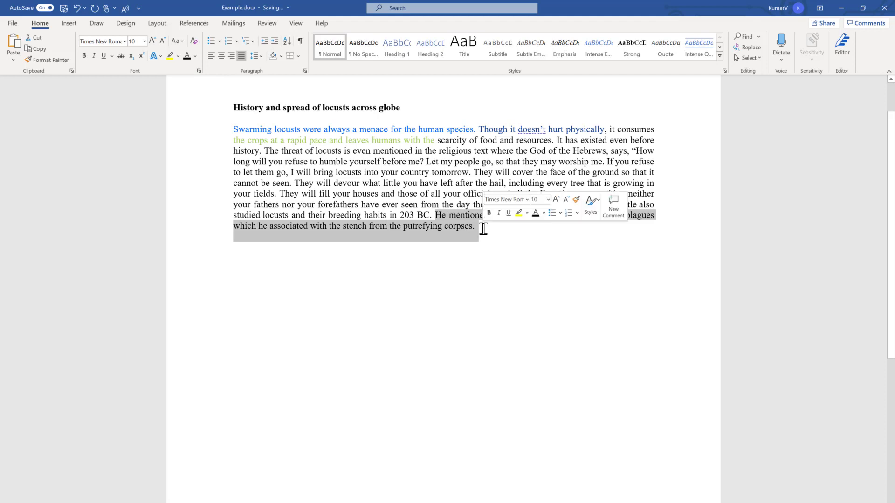
{"action": "left_click", "coordinate": [196, 56]}
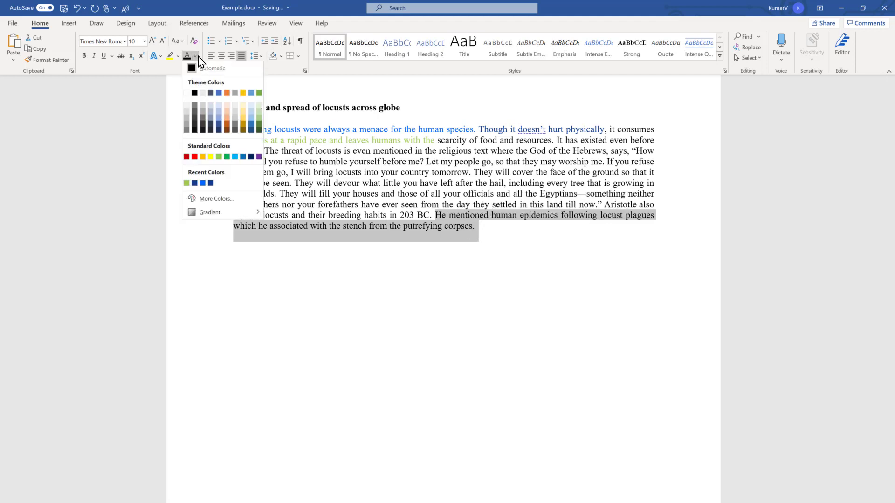
{"action": "left_click", "coordinate": [229, 199]}
{"action": "left_click", "coordinate": [428, 264]}
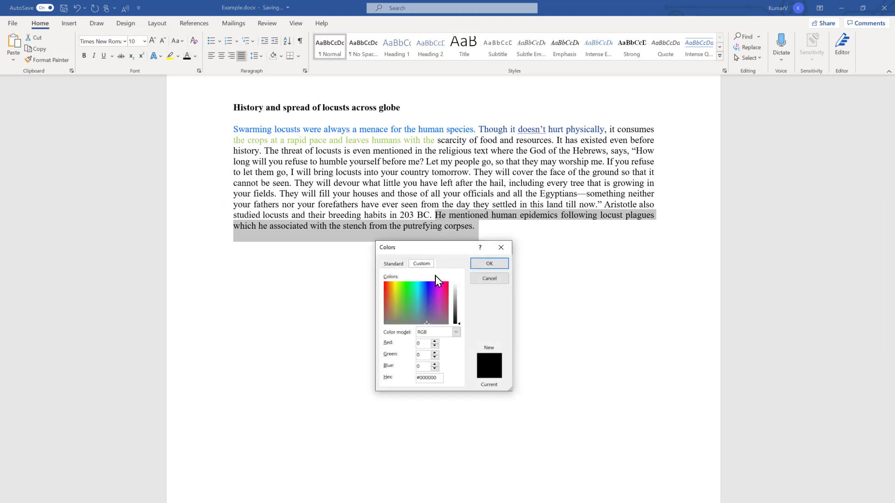
{"action": "left_click", "coordinate": [422, 344]}
{"action": "type", "text": "16"}
{"action": "key", "text": "Tab"}
{"action": "type", "text": "6"}
{"action": "type", "text": "3"}
{"action": "key", "text": "Tab"}
{"action": "type", "text": "1"}
{"action": "type", "text": "45"}
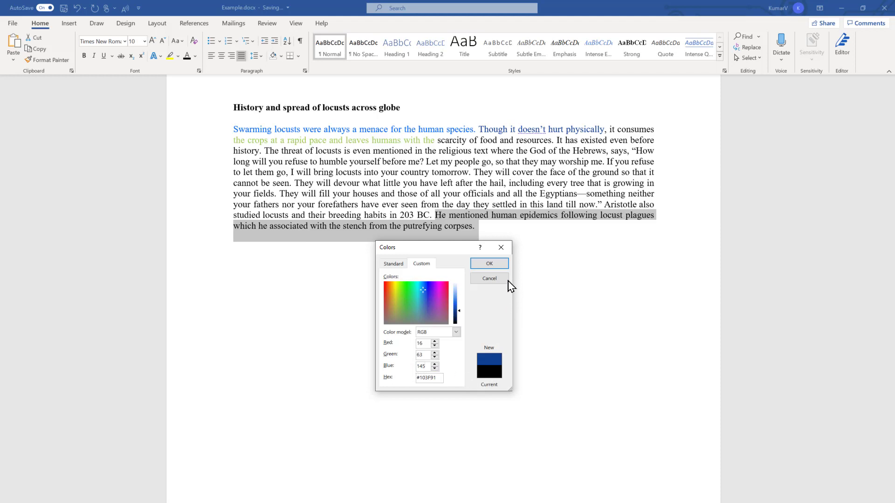
{"action": "left_click", "coordinate": [500, 265]}
{"action": "left_click", "coordinate": [559, 265]}
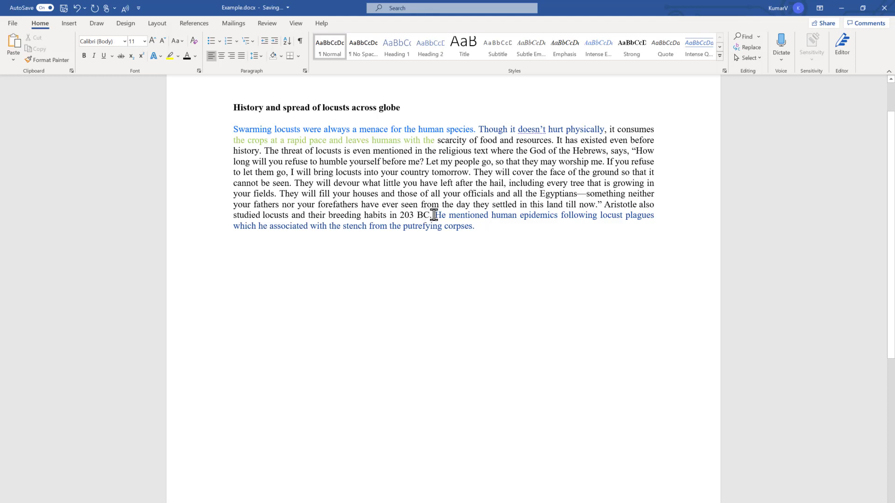
Step: Colour 'Egyptians' through '203 BC.' with custom HSL values Hue 155, Sat 204, Lum 81
{"action": "mouse_move", "coordinate": [433, 215]}
{"action": "left_mouse_down"}
{"action": "mouse_move", "coordinate": [341, 204]}
{"action": "mouse_move", "coordinate": [539, 192]}
{"action": "left_mouse_up"}
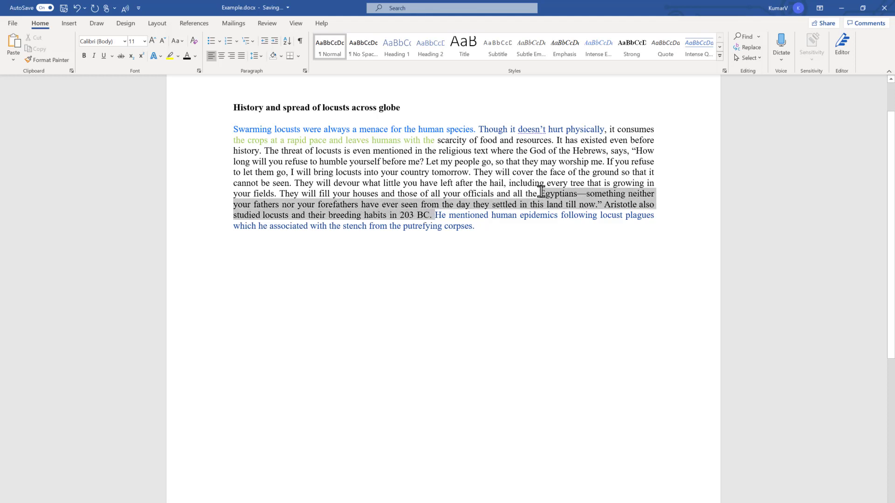
{"action": "left_click", "coordinate": [196, 56]}
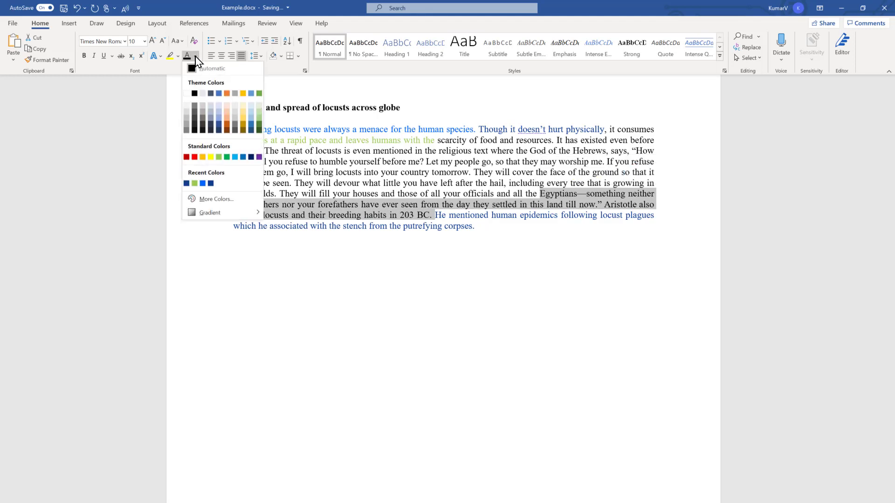
{"action": "left_click", "coordinate": [216, 199]}
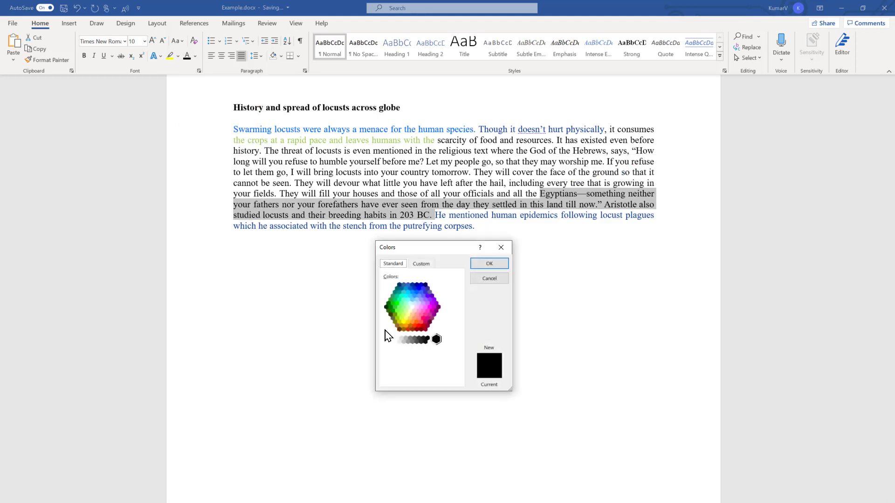
{"action": "left_click", "coordinate": [422, 265]}
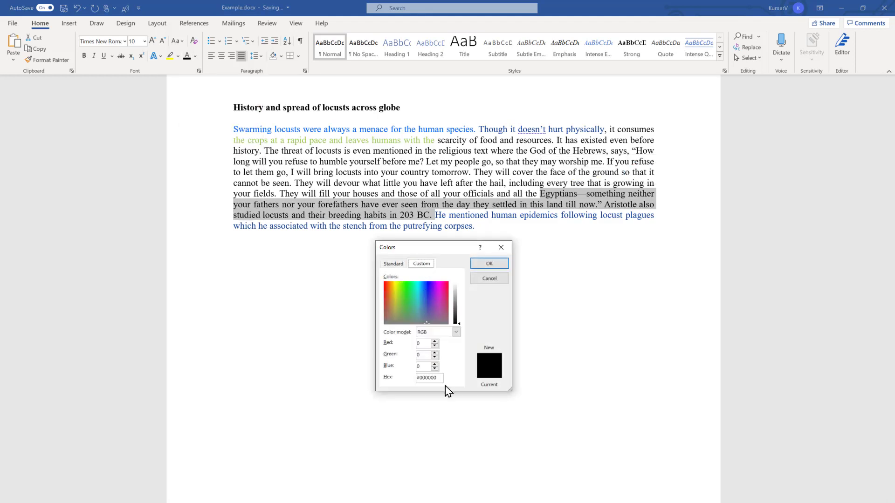
{"action": "left_click", "coordinate": [456, 332]}
{"action": "left_click", "coordinate": [436, 346]}
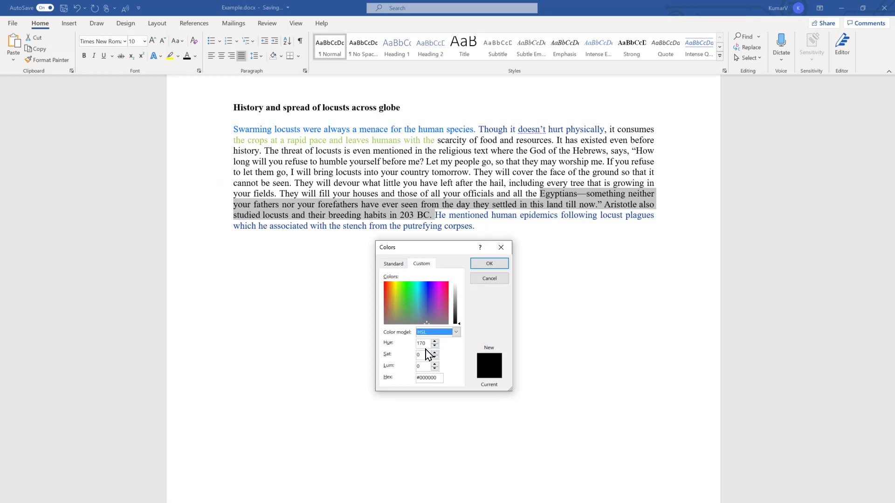
{"action": "type", "text": "1"}
{"action": "type", "text": "55"}
{"action": "key", "text": "Tab"}
{"action": "type", "text": "2"}
{"action": "type", "text": "04"}
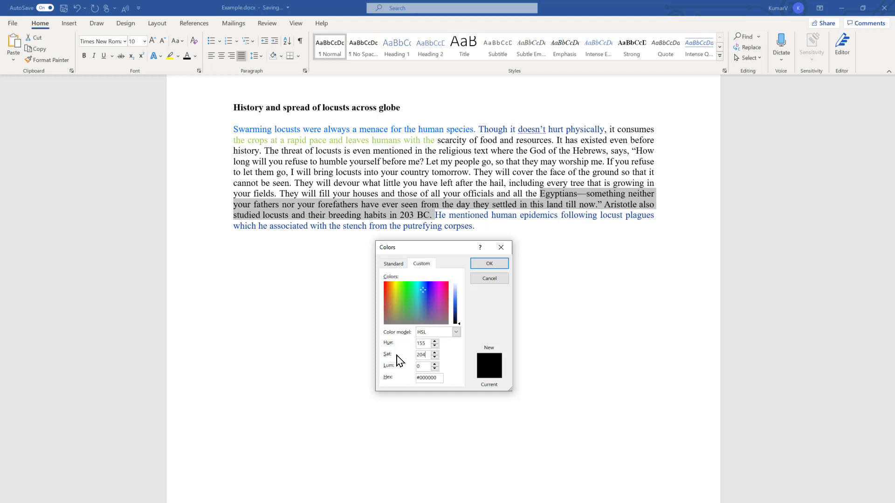
{"action": "key", "text": "Tab"}
{"action": "type", "text": "81"}
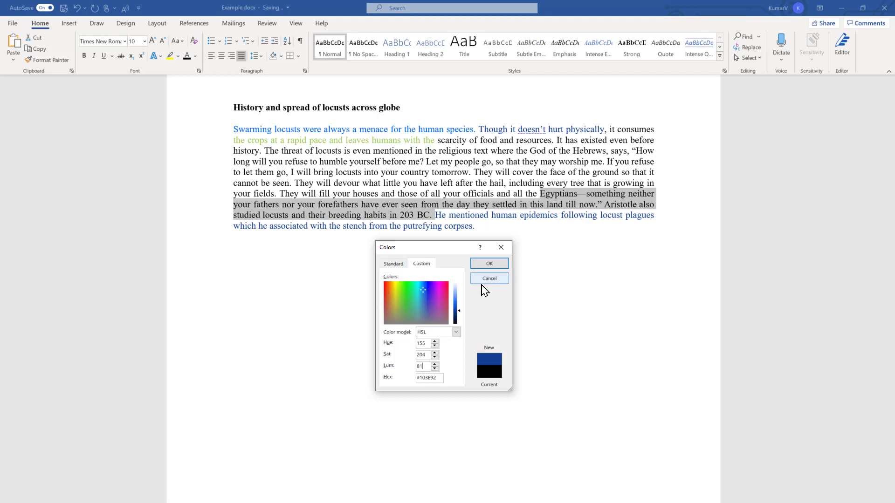
{"action": "left_click", "coordinate": [487, 265]}
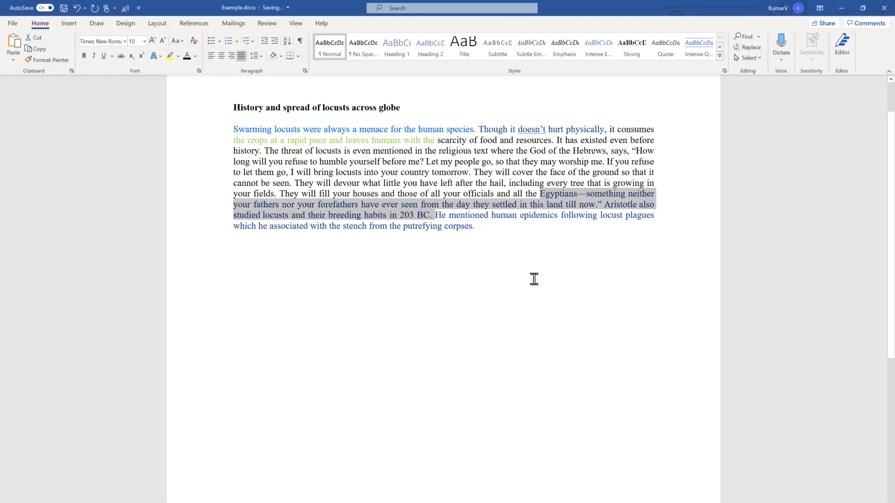